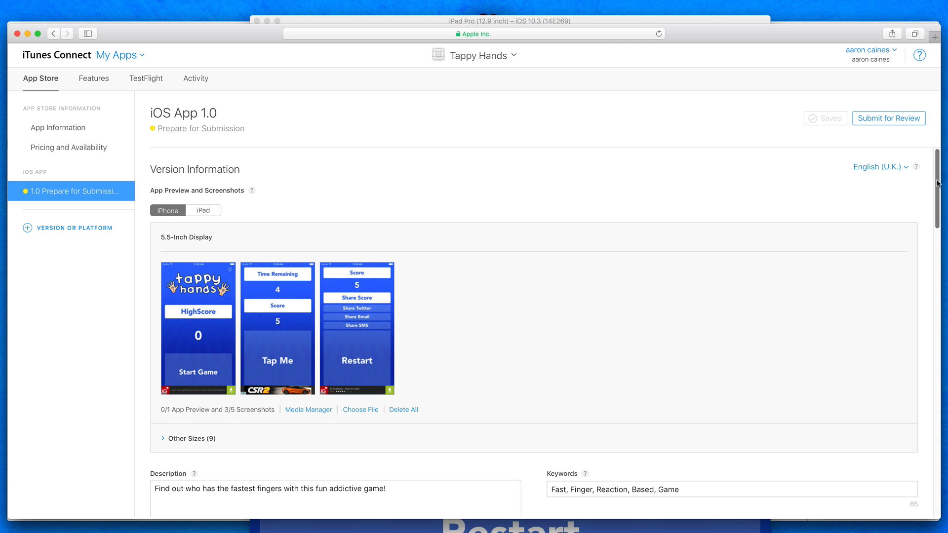
- Review the iOS App 1.0 page down to its Build section and check the bundle ID in the App Information
left_click_drag(938, 182, 921, 265)
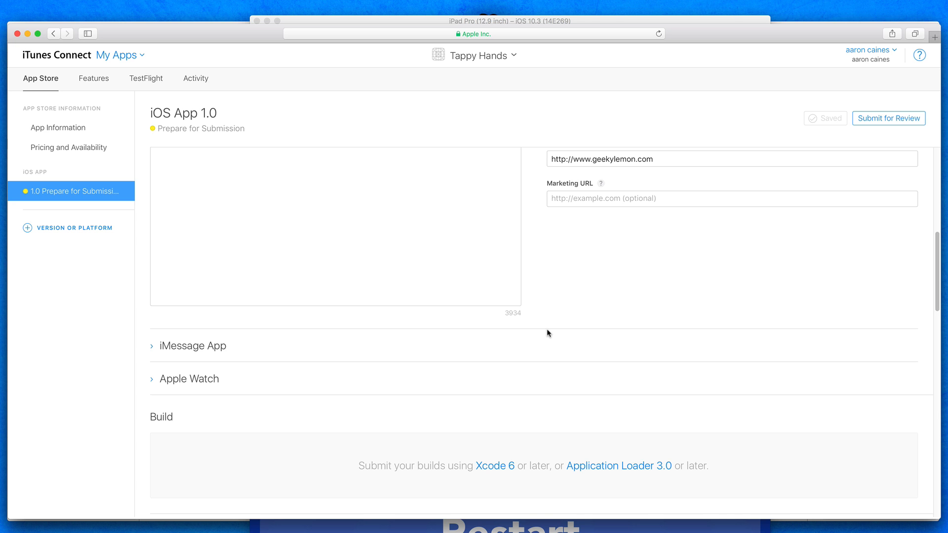
scroll(349, 375, "up", 10)
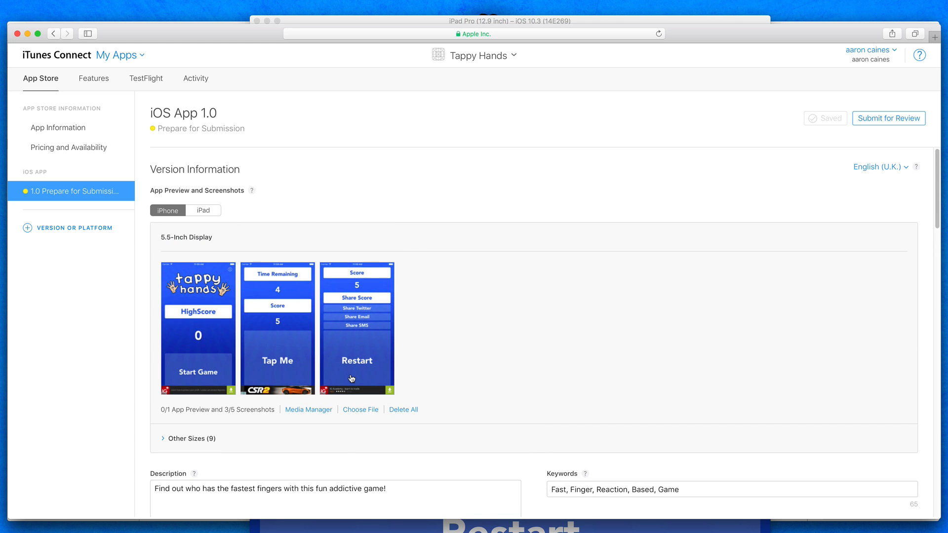
left_click(48, 131)
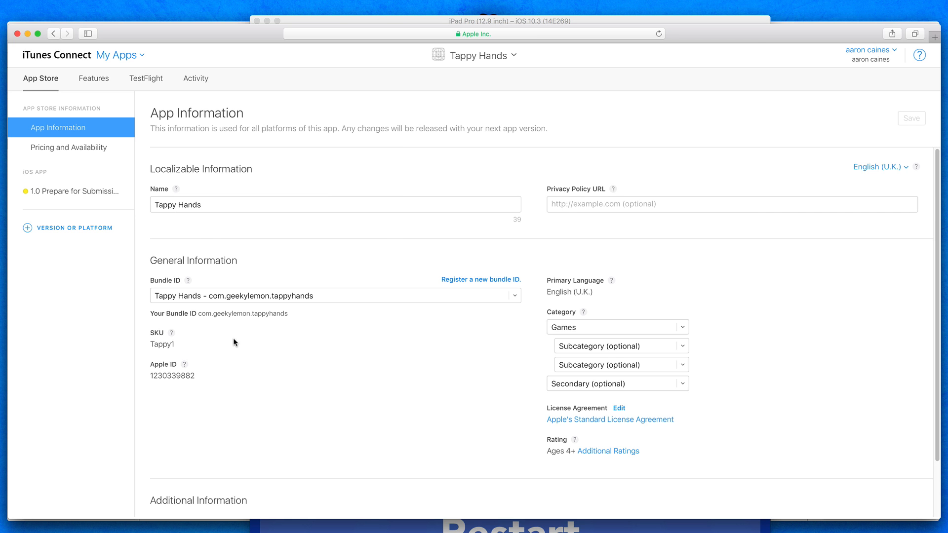
left_click_drag(198, 313, 289, 315)
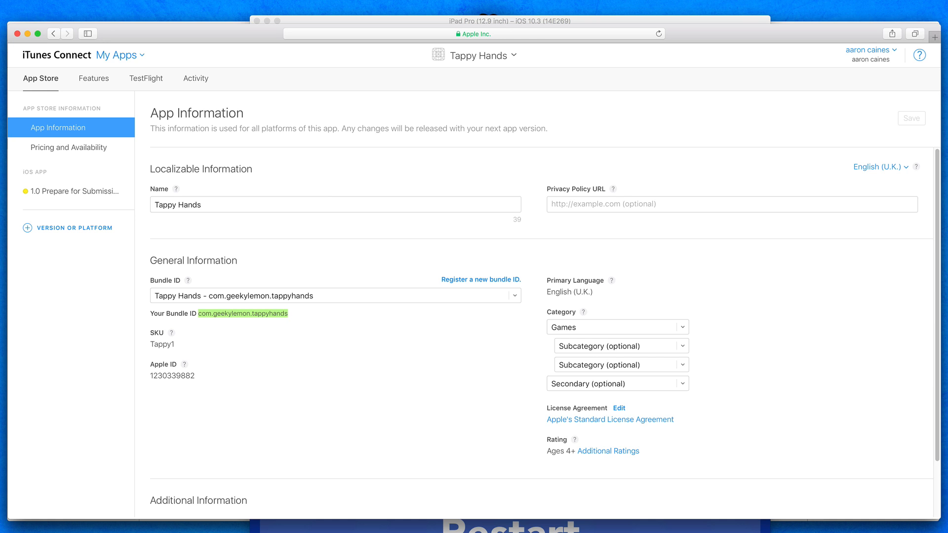
- Switch to Xcode and check the Tappy Hands bundle identifier in the target's General settings and in Info.plist
key("super+Tab")
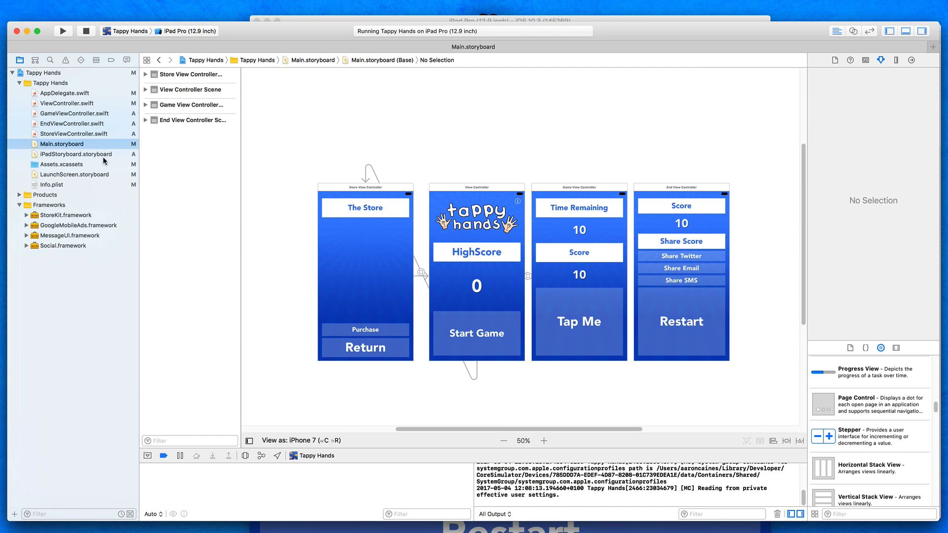
left_click(50, 74)
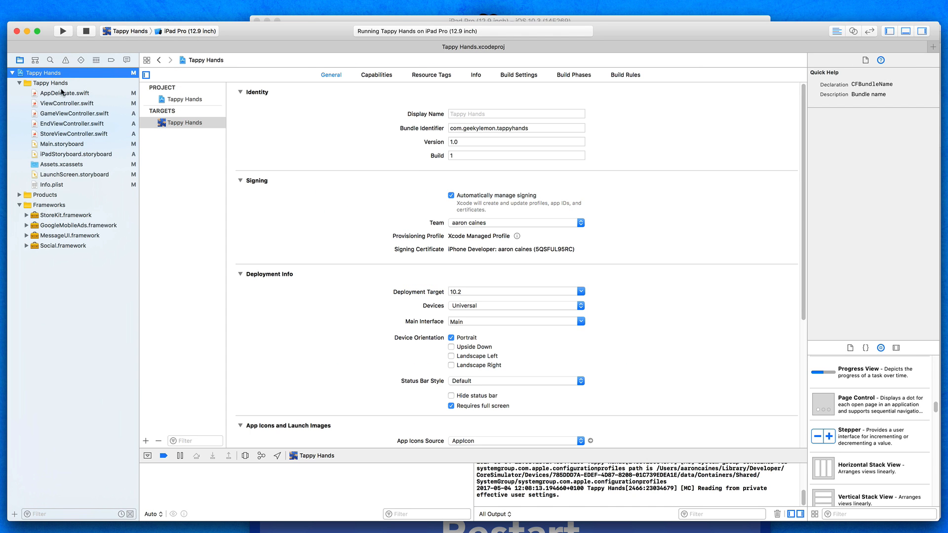
left_click(907, 33)
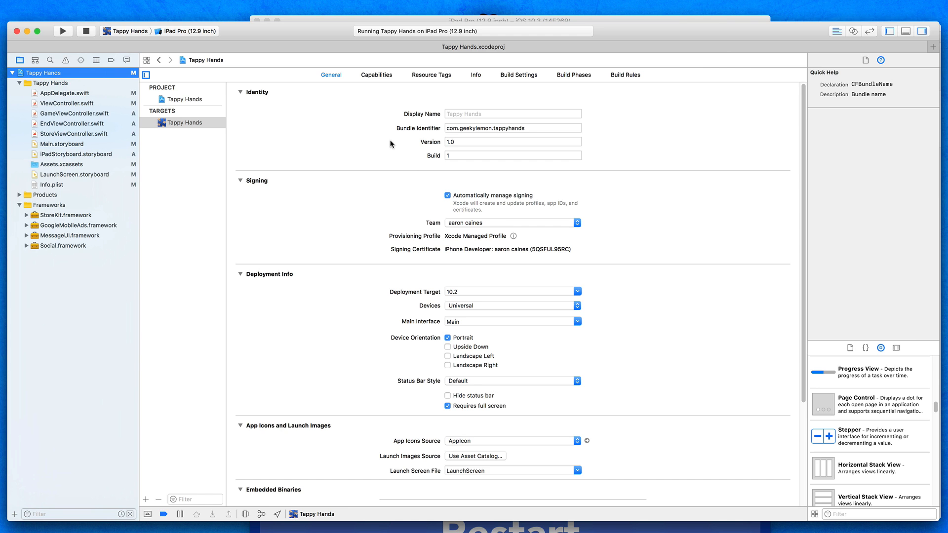
left_click(46, 187)
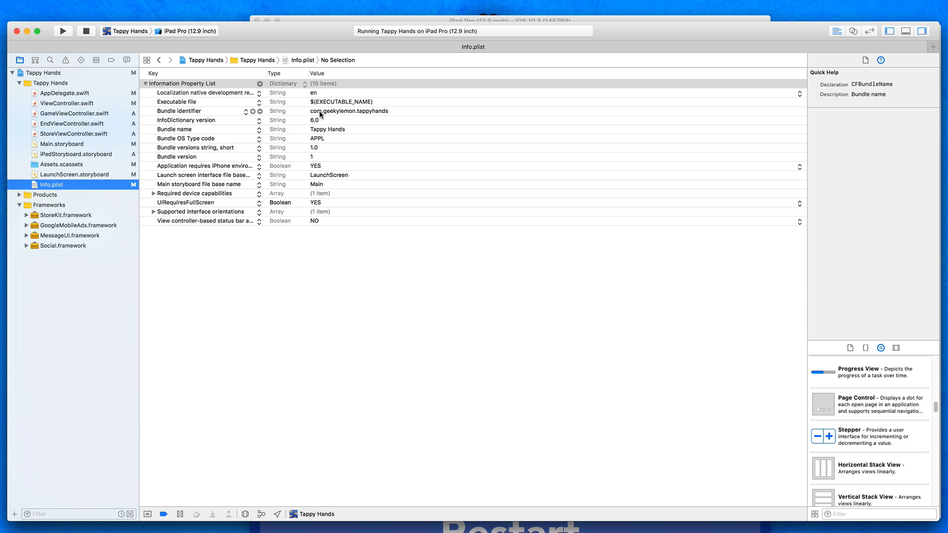
left_click(369, 111)
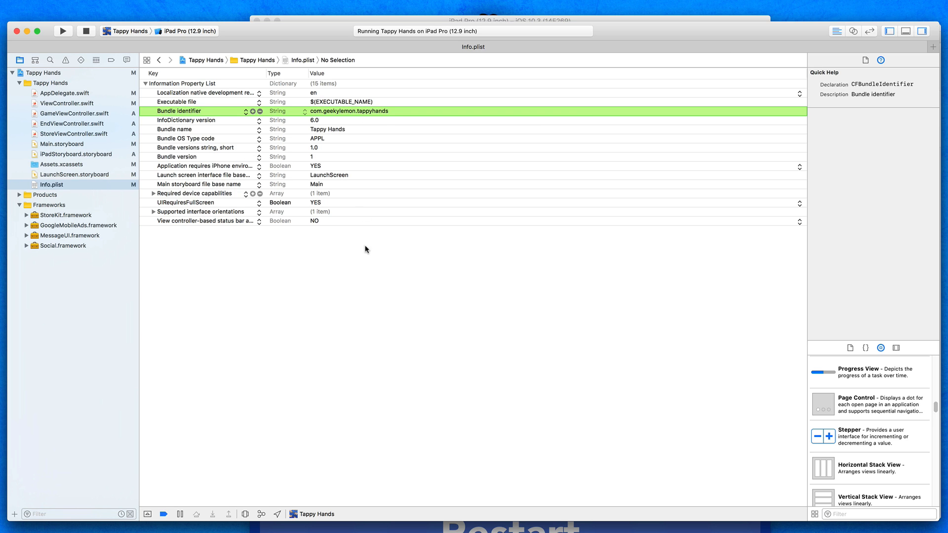
left_click(367, 272)
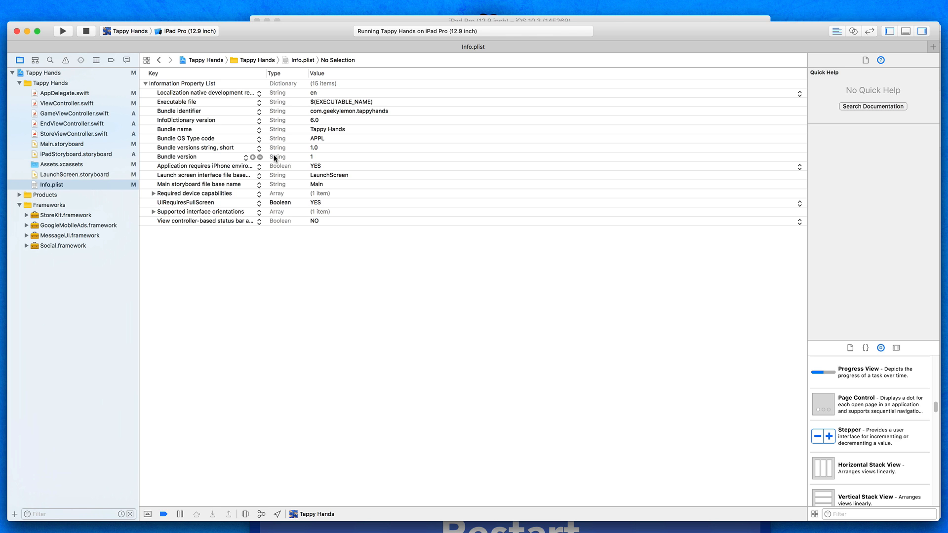
left_click(70, 73)
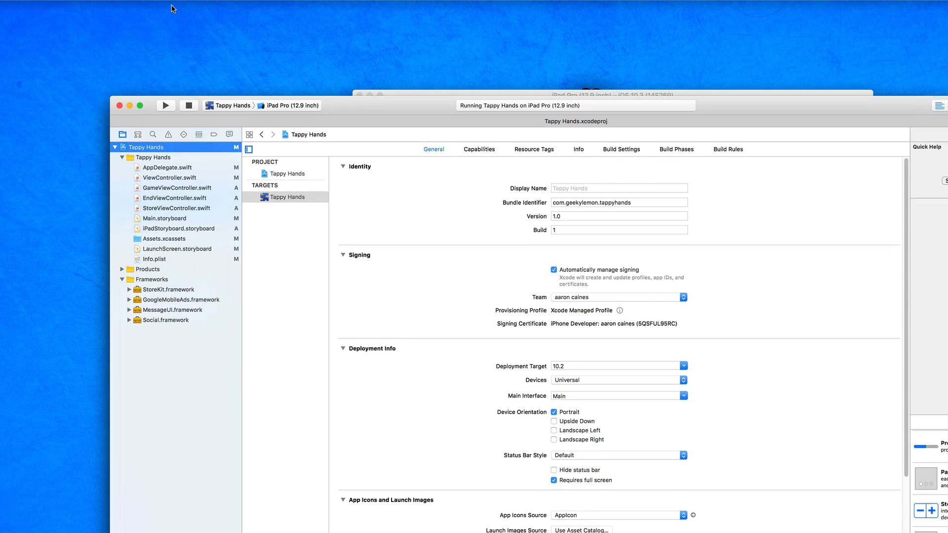
- Clean the Tappy Hands project, stopping the running instance of the app
left_click(181, 5)
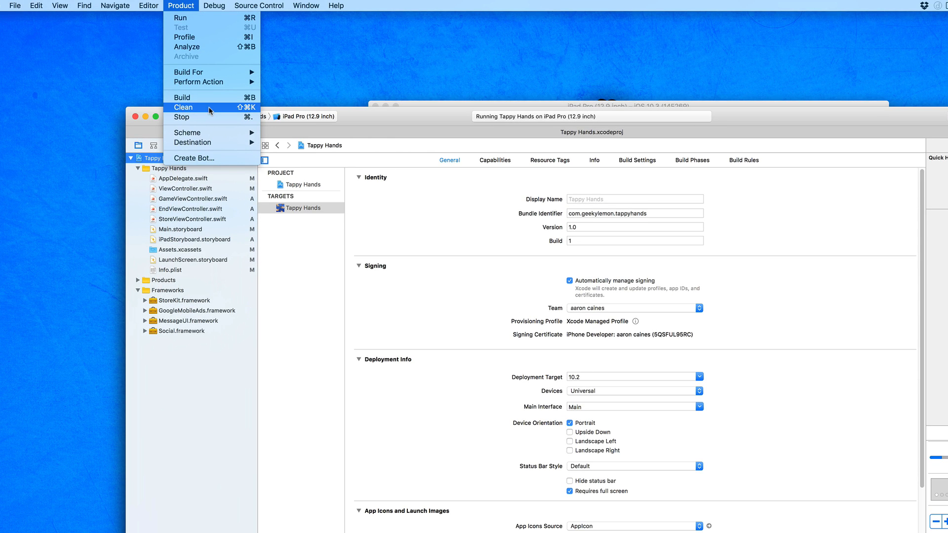
left_click(197, 106)
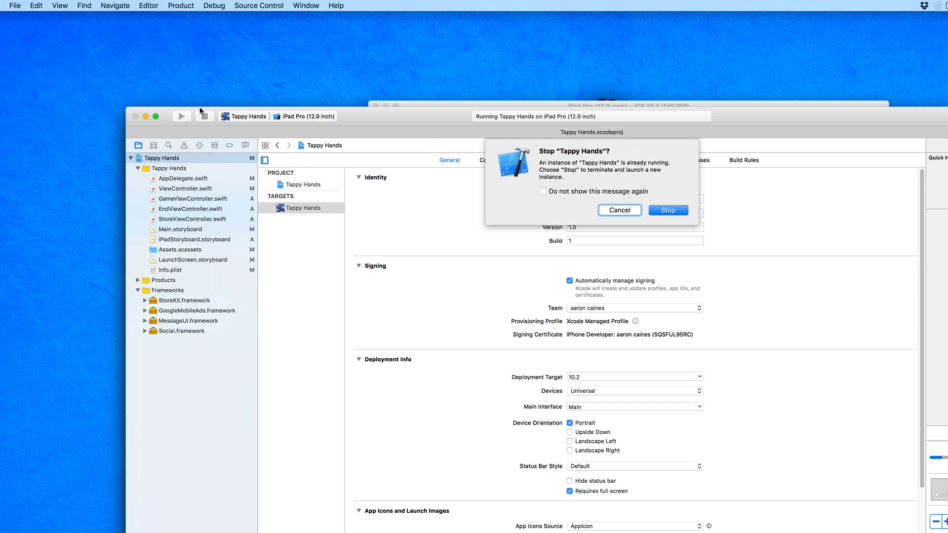
left_click(680, 208)
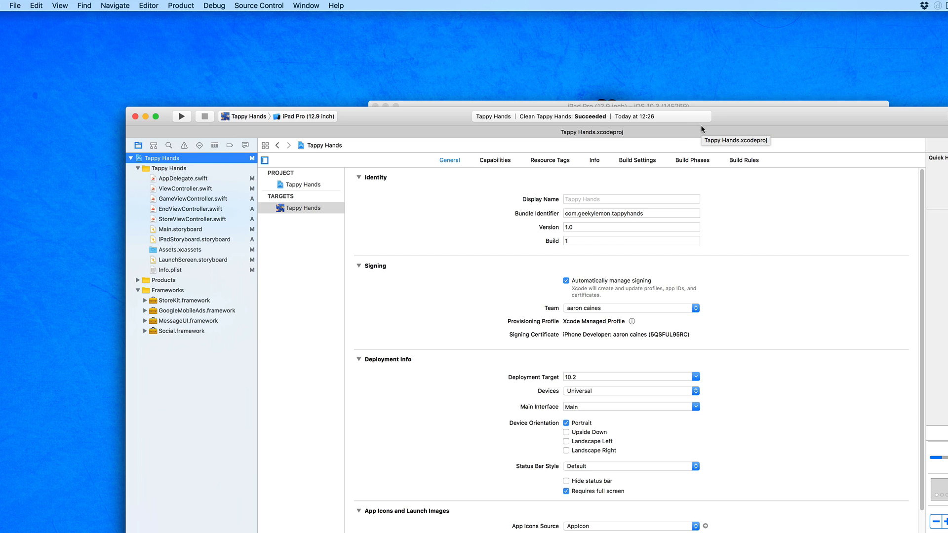
- Set the build destination to Generic iOS Device and archive the Tappy Hands project
left_click(309, 117)
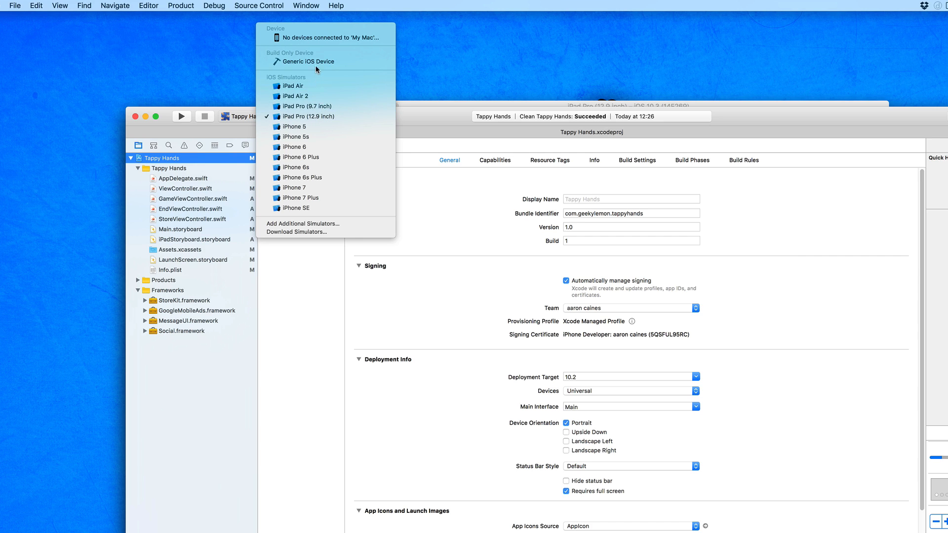
left_click(276, 60)
left_click(297, 62)
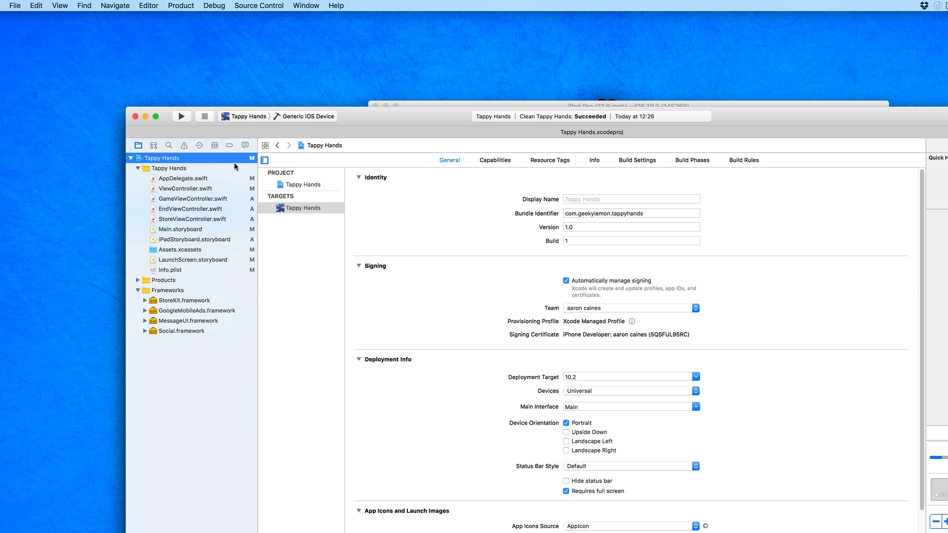
left_click(188, 3)
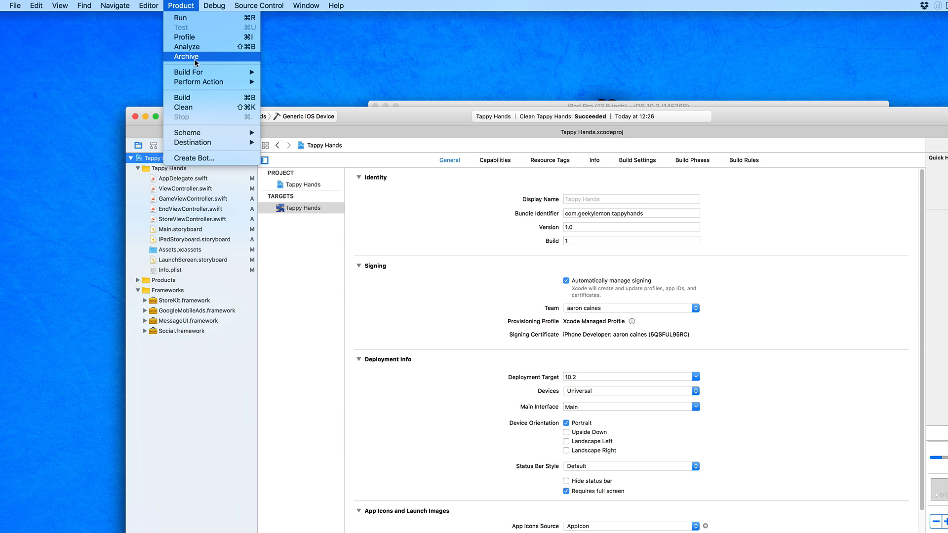
left_click(187, 57)
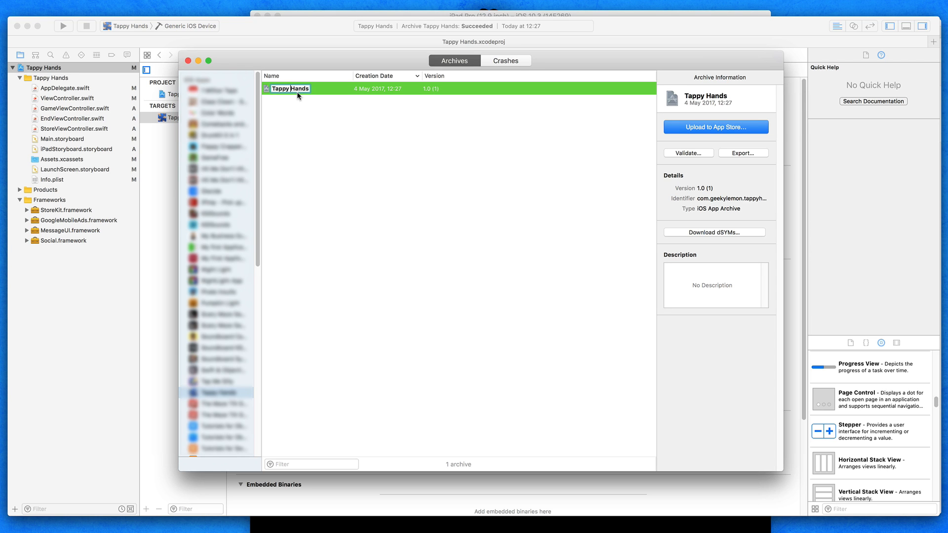
- Upload the Tappy Hands archive to the App Store using the preselected development team, with app symbols and bitcode included
left_click(316, 90)
left_click(710, 127)
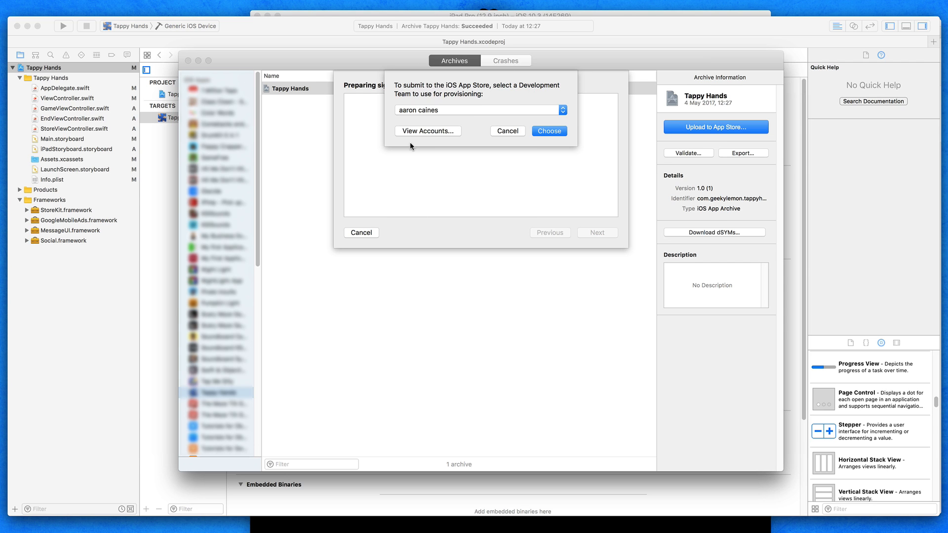
left_click(547, 131)
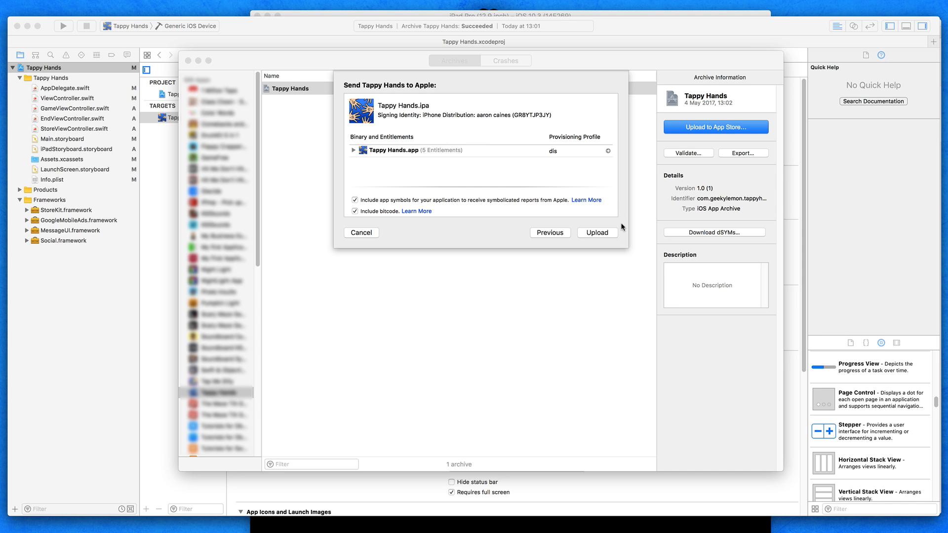
left_click(583, 232)
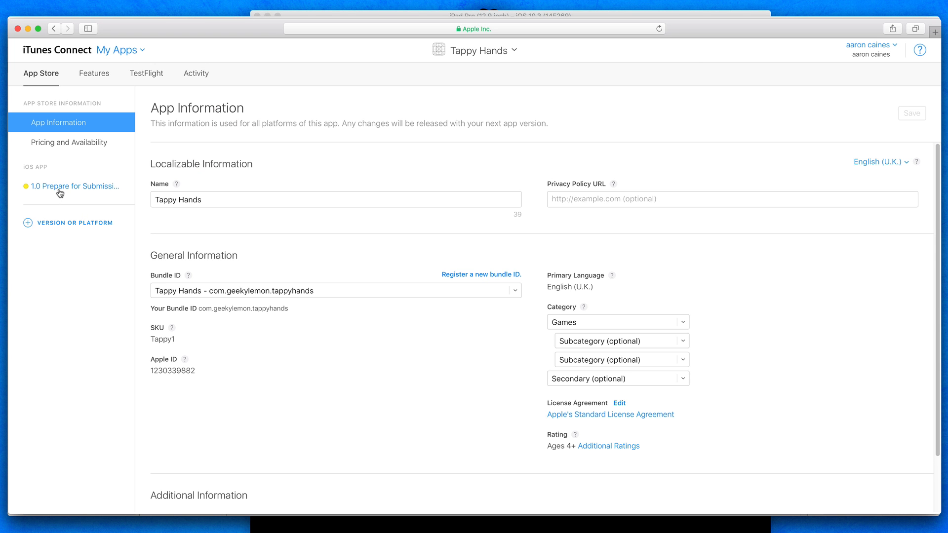
- Return to iTunes Connect and examine the Build section of the 1.0 Prepare for Submission version
left_click(59, 190)
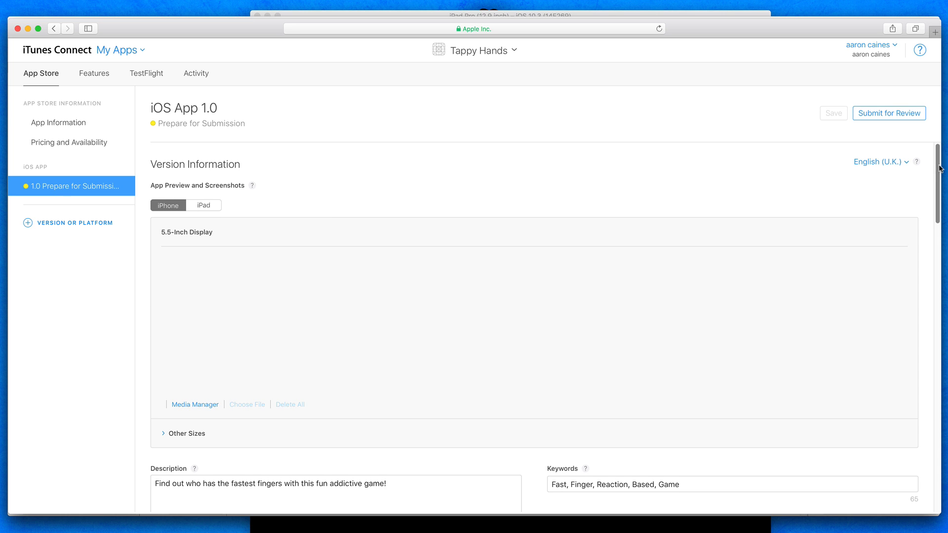
left_click_drag(938, 166, 938, 169)
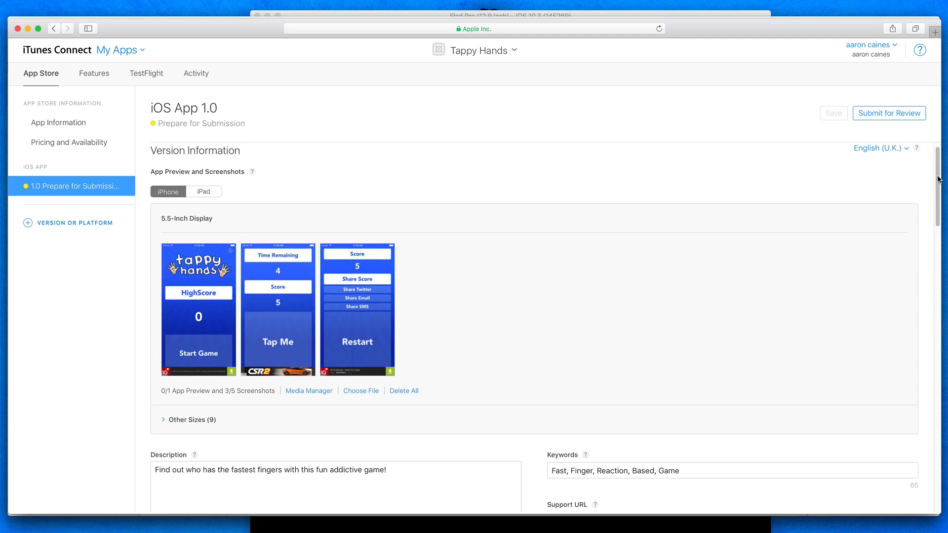
scroll(919, 208, "down", 10)
scroll(902, 264, "down", 3)
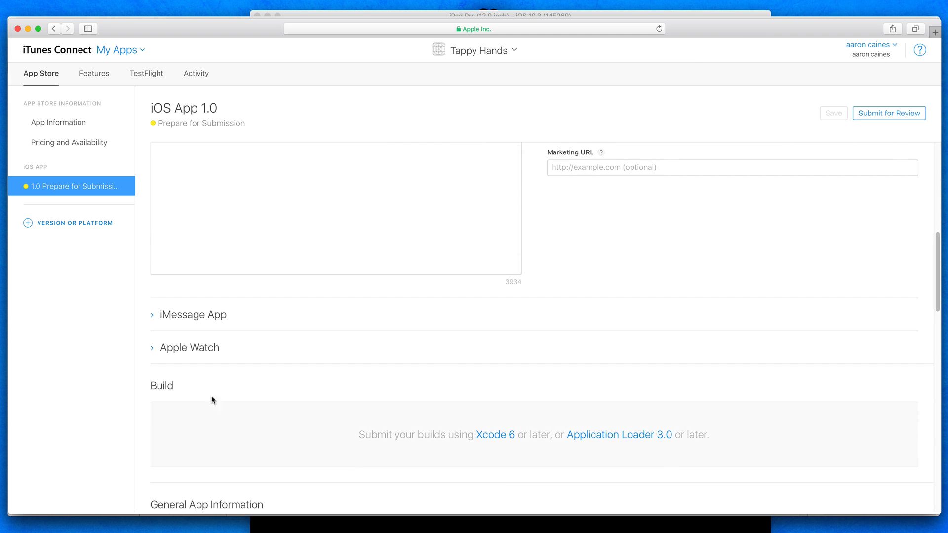
double_click(166, 387)
left_click(184, 389)
- Reload the version page, add build 1.0 (1) to the Build section, and save the version
left_click(660, 29)
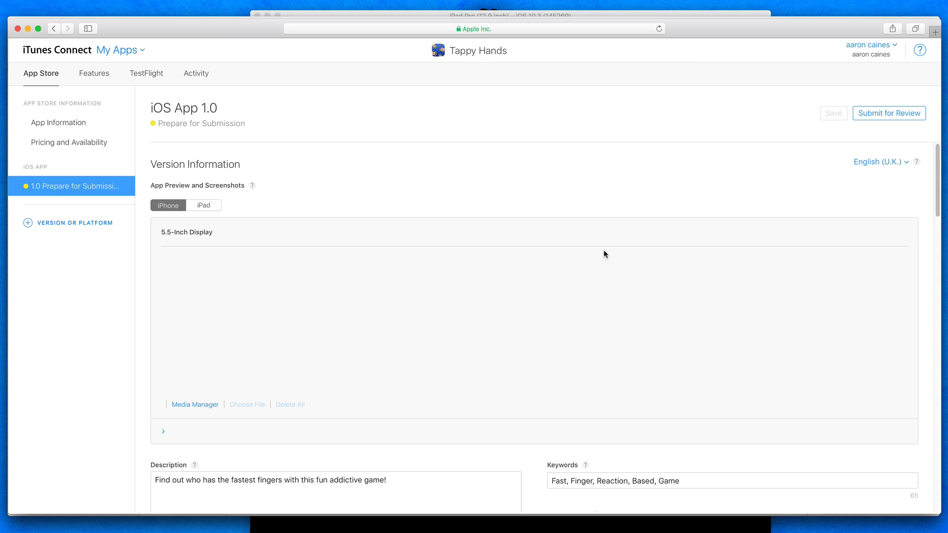
scroll(473, 179, "down", 1)
scroll(473, 179, "down", 10)
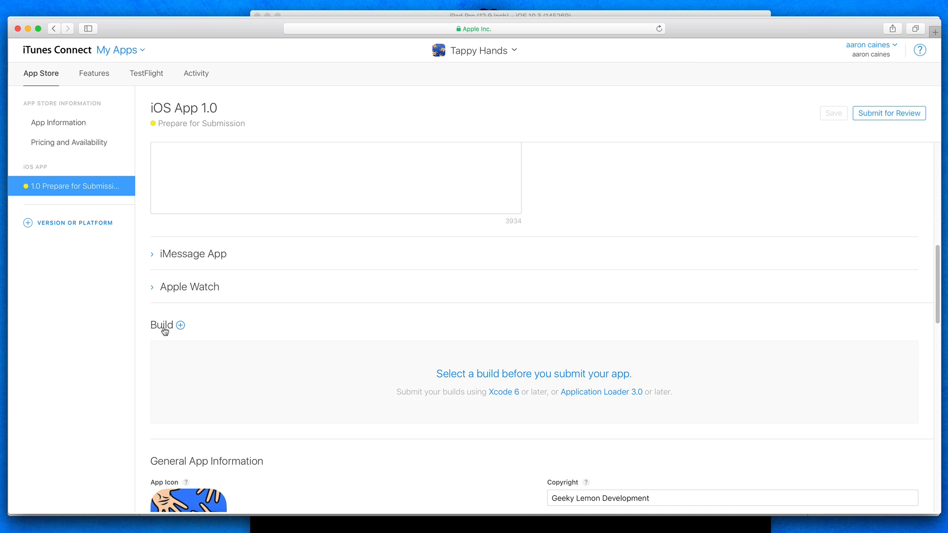
scroll(180, 308, "down", 5)
scroll(180, 309, "up", 5)
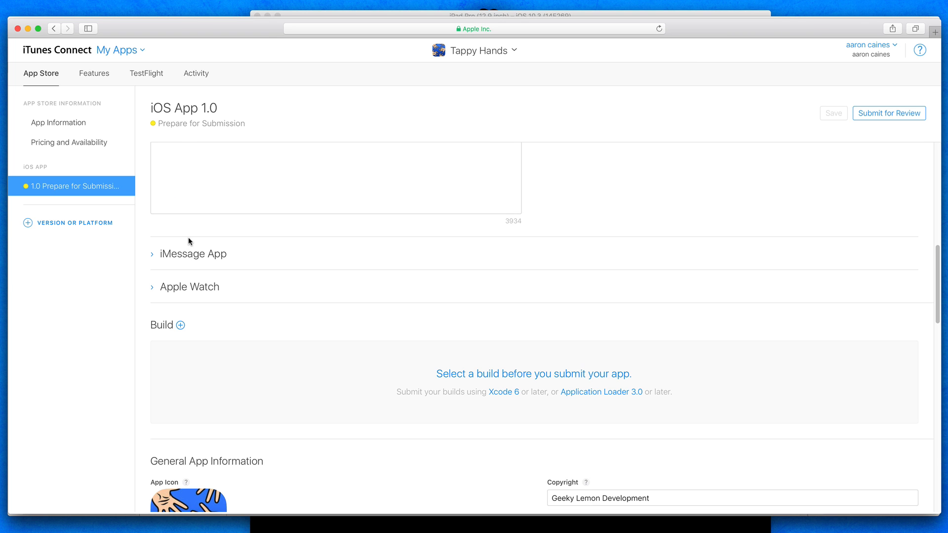
left_click(180, 326)
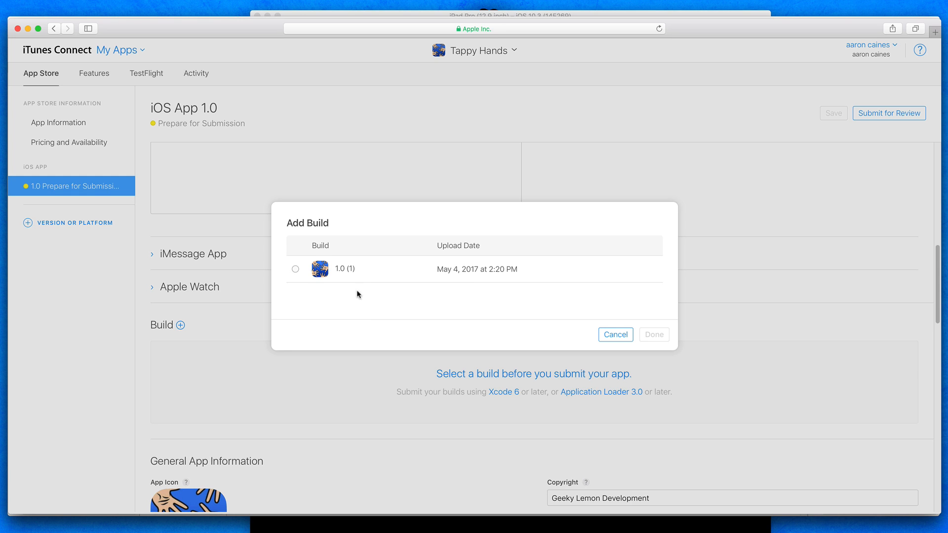
left_click(295, 269)
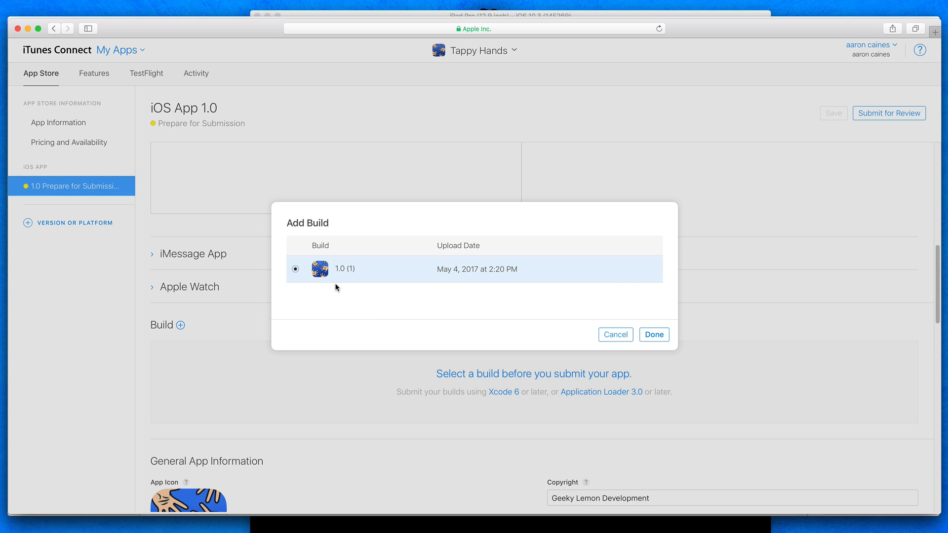
left_click(646, 338)
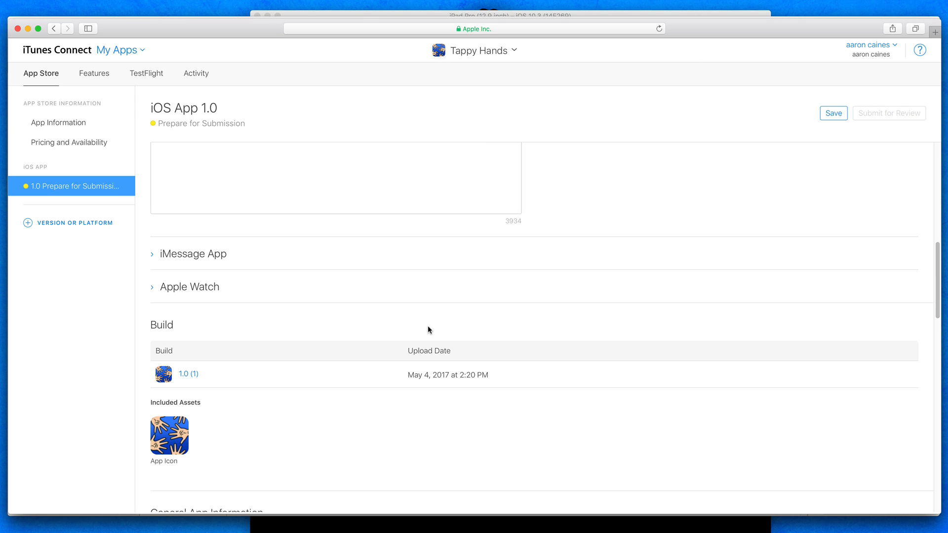
left_click(836, 113)
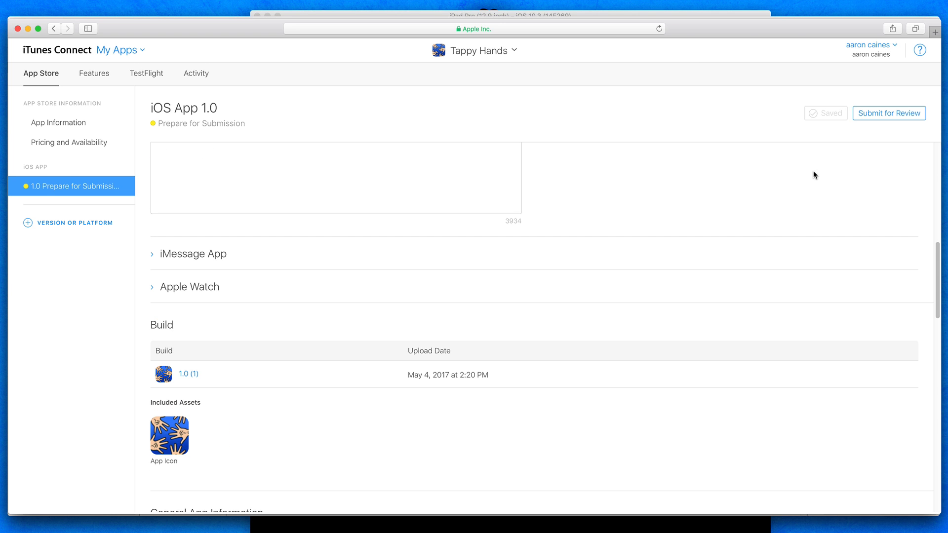
- Start the review submission, answering No for cryptography and third-party content and Yes for Advertising Identifier use
scroll(732, 202, "up", 8)
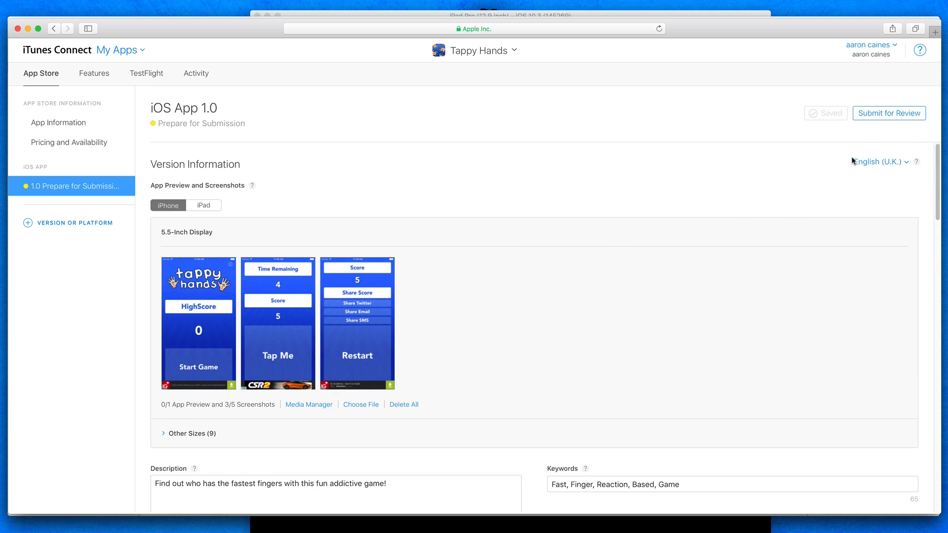
left_click(882, 119)
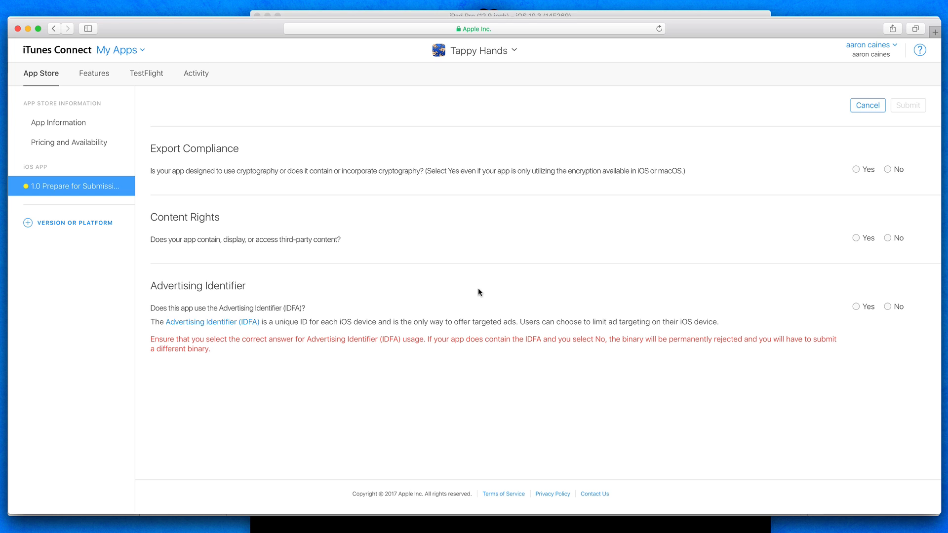
left_click(892, 175)
left_click(888, 238)
left_click(857, 307)
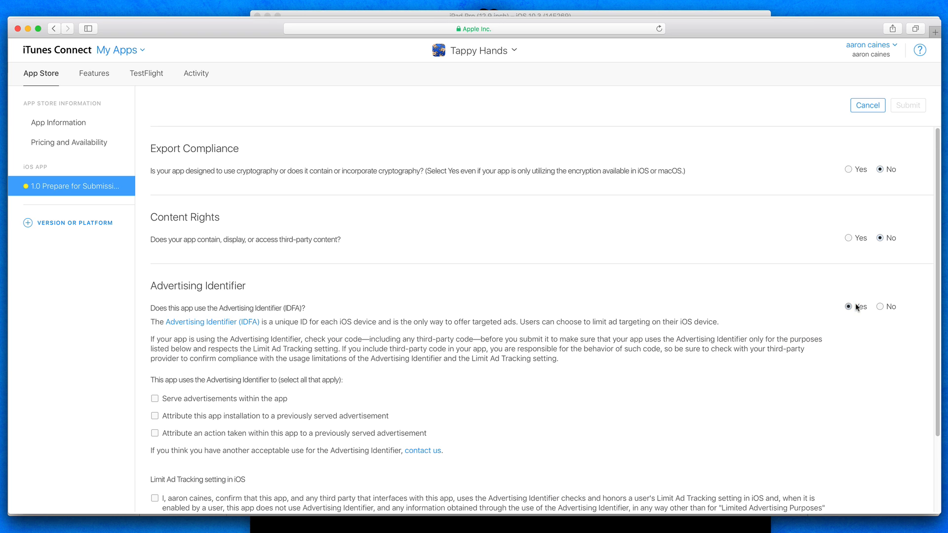
- Declare all three Advertising Identifier uses, confirm the Limit Ad Tracking statement, and submit the app for review
scroll(563, 343, "down", 3)
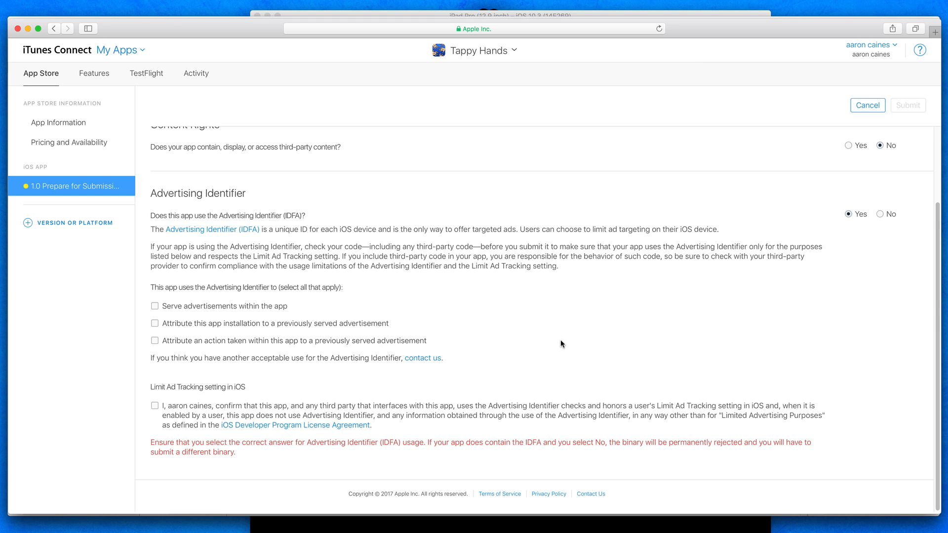
left_click(155, 306)
left_click(155, 323)
left_click(156, 341)
left_click(154, 406)
left_click(908, 110)
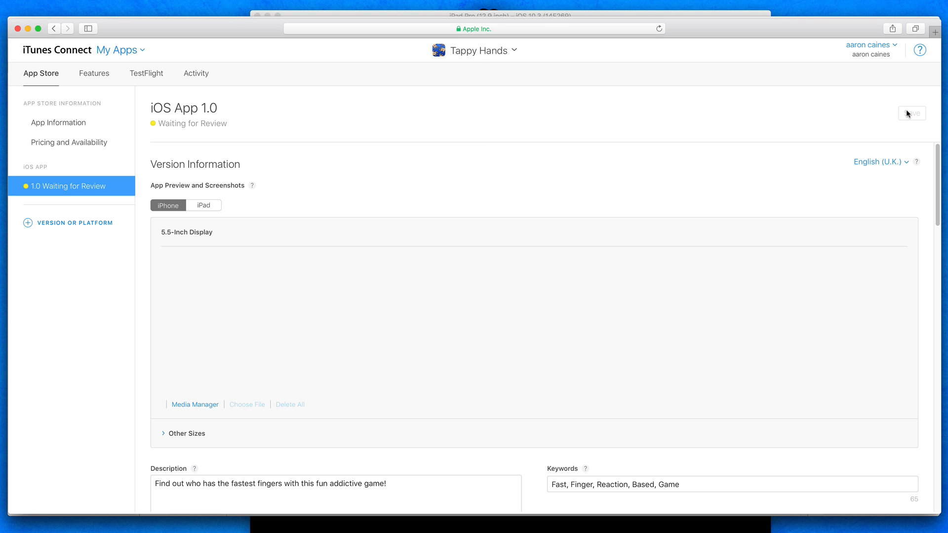